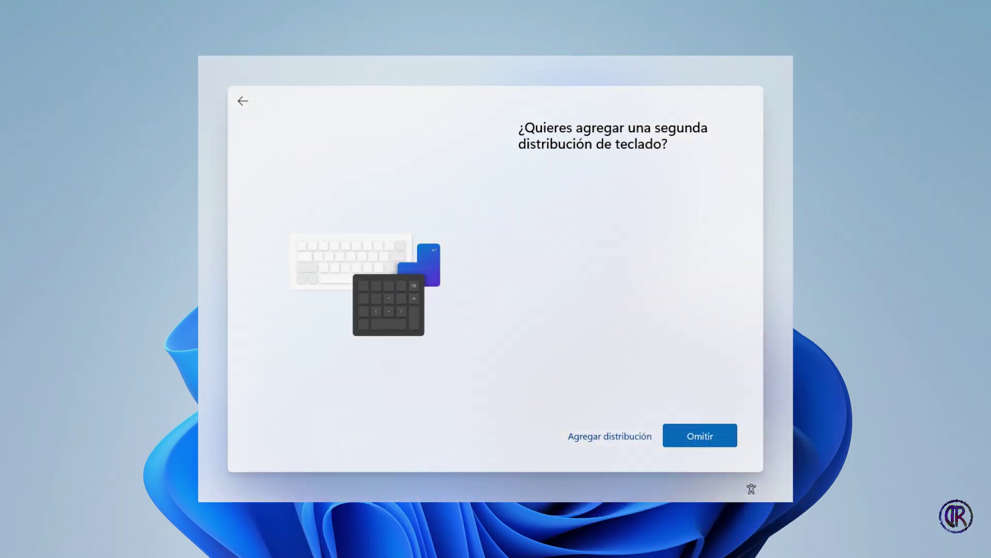
# Skip adding a second keyboard layout in the Windows setup.
pyautogui.press('Return')
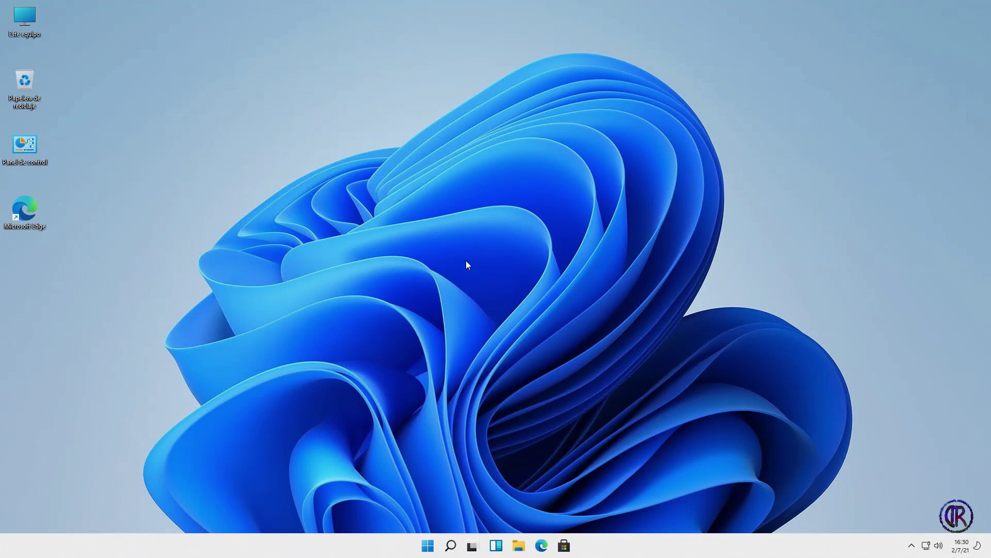
# Review the device and Windows specifications on the Acerca de page of Configuración, and minimize the window.
pyautogui.click(428, 545)
pyautogui.click(471, 239)
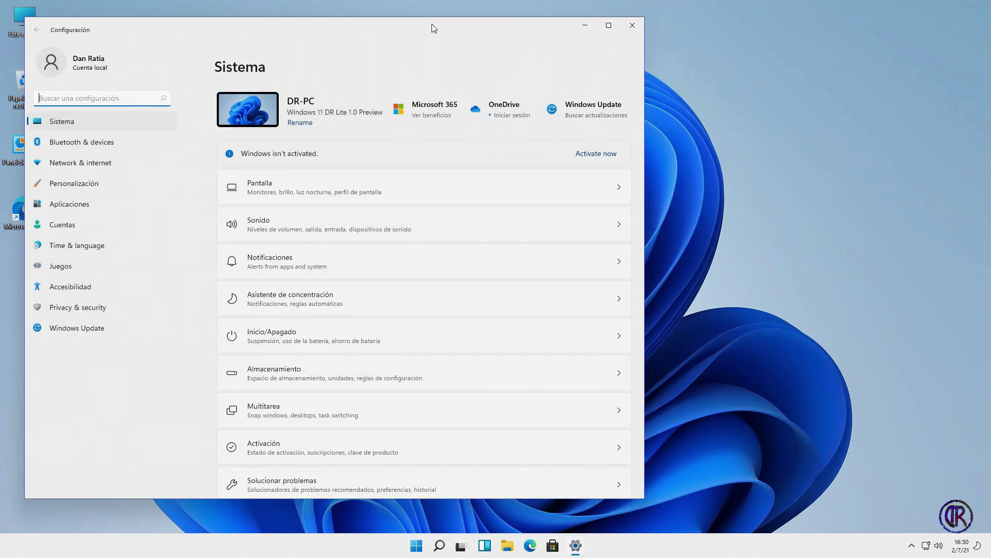
pyautogui.moveTo(432, 26); pyautogui.dragTo(620, 29)
pyautogui.scroll(-4, 505, 381)
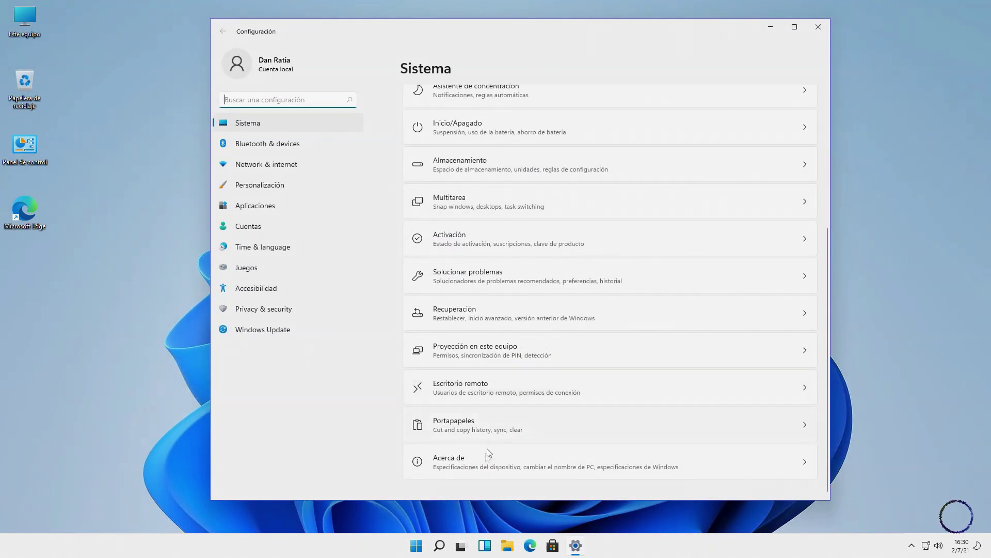
pyautogui.click(487, 459)
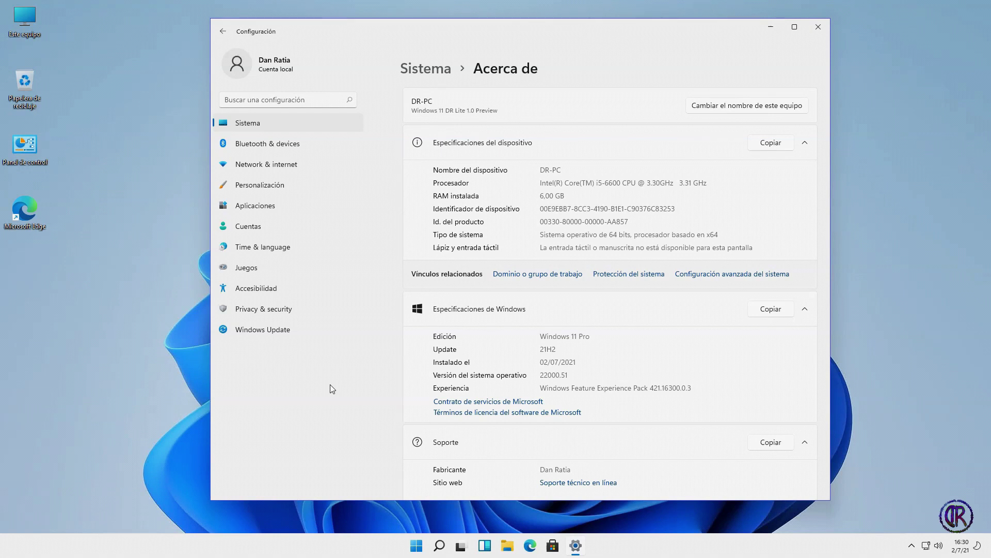
pyautogui.click(770, 27)
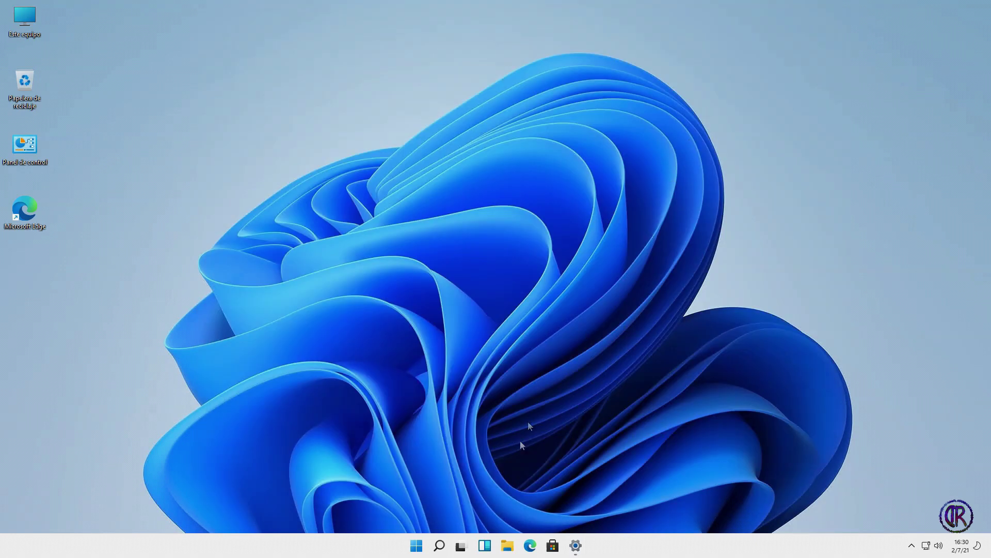
# Look through the full list of installed applications in the Start menu.
pyautogui.click(415, 547)
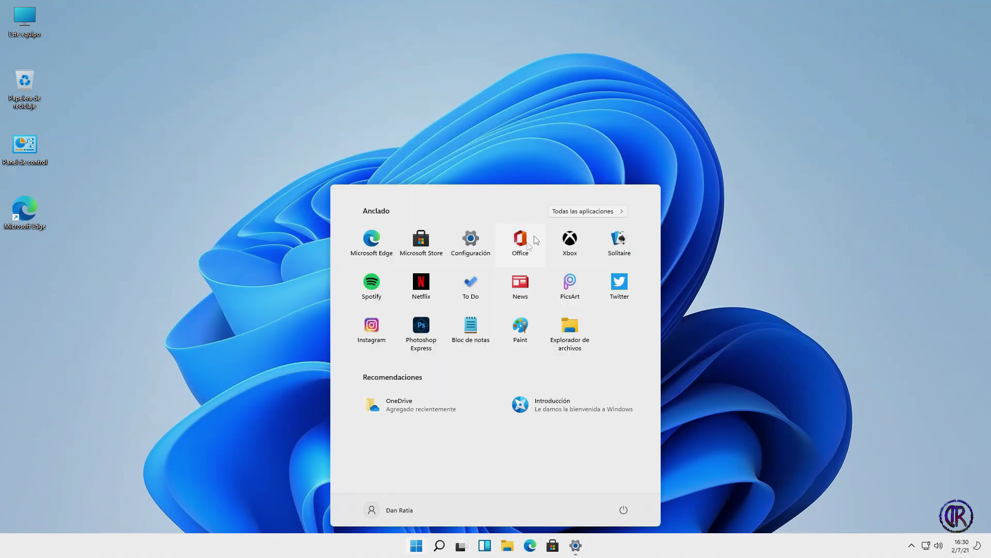
pyautogui.click(601, 212)
pyautogui.scroll(-3, 581, 334)
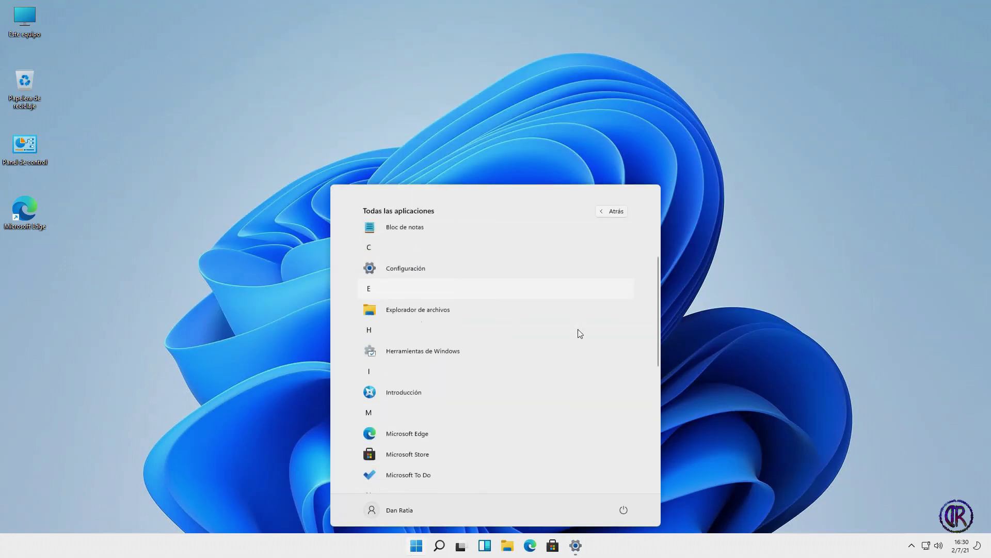
pyautogui.scroll(-3, 582, 337)
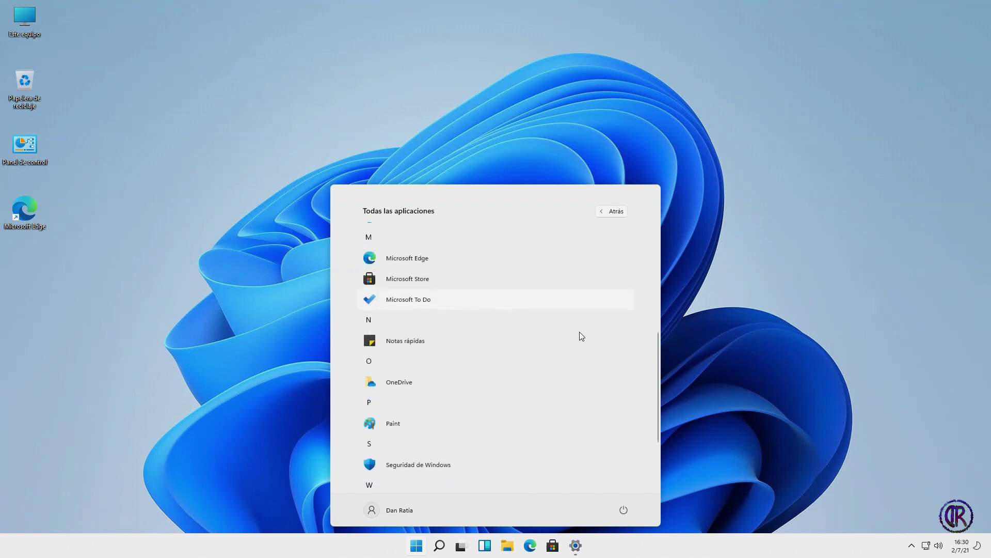
pyautogui.scroll(-1, 583, 335)
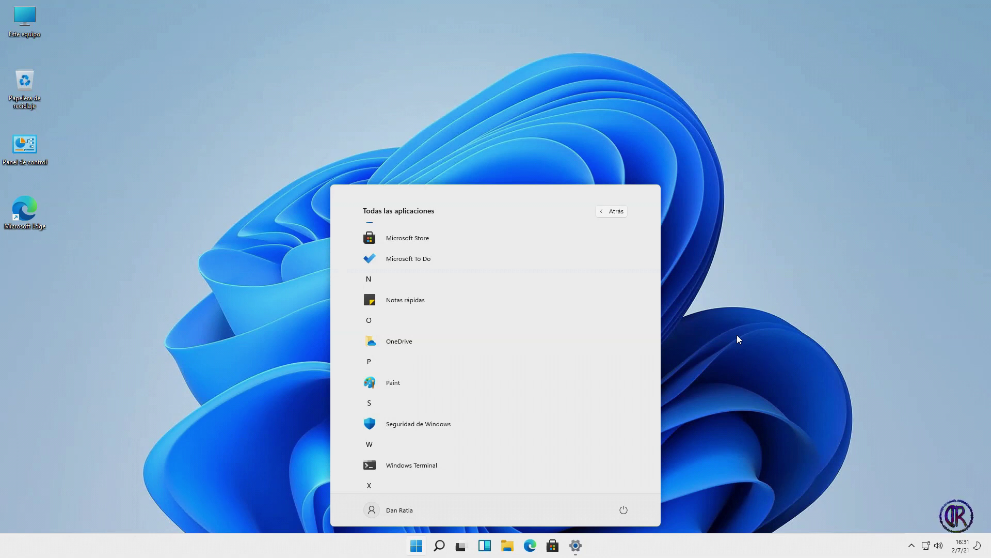
pyautogui.scroll(3, 530, 363)
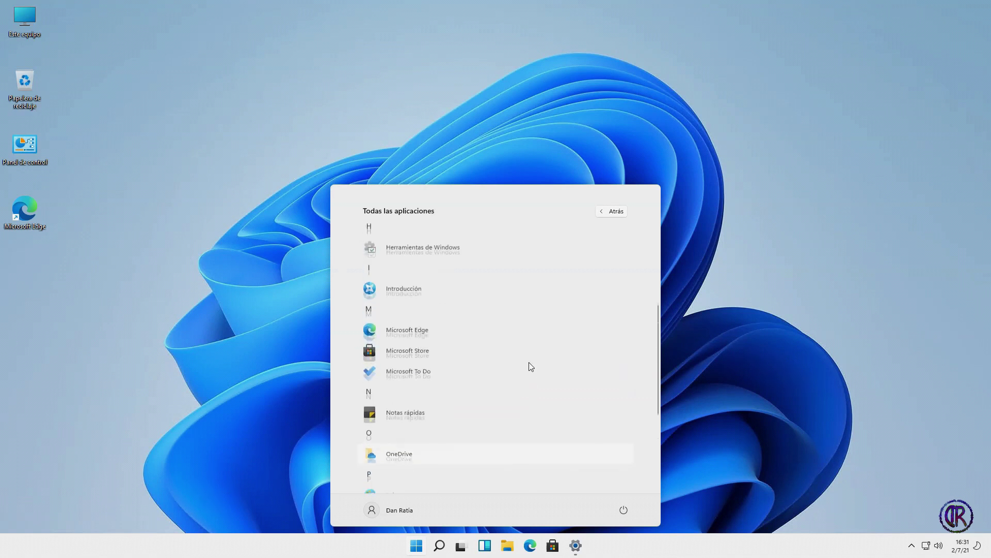
pyautogui.scroll(3, 531, 367)
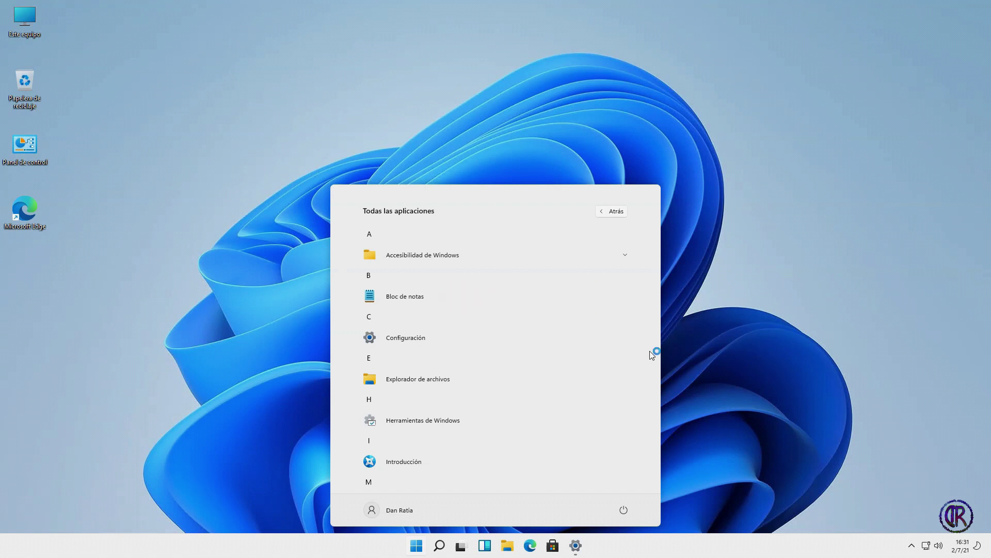
# Open Herramientas de Windows, enlarge the window to review the available tools, and close it.
pyautogui.click(459, 419)
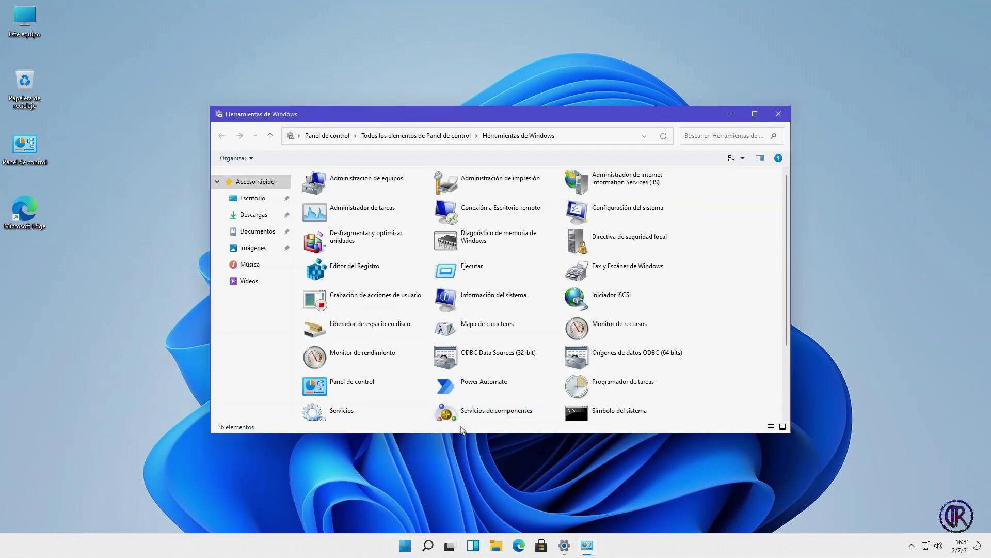
pyautogui.moveTo(475, 433); pyautogui.dragTo(473, 517)
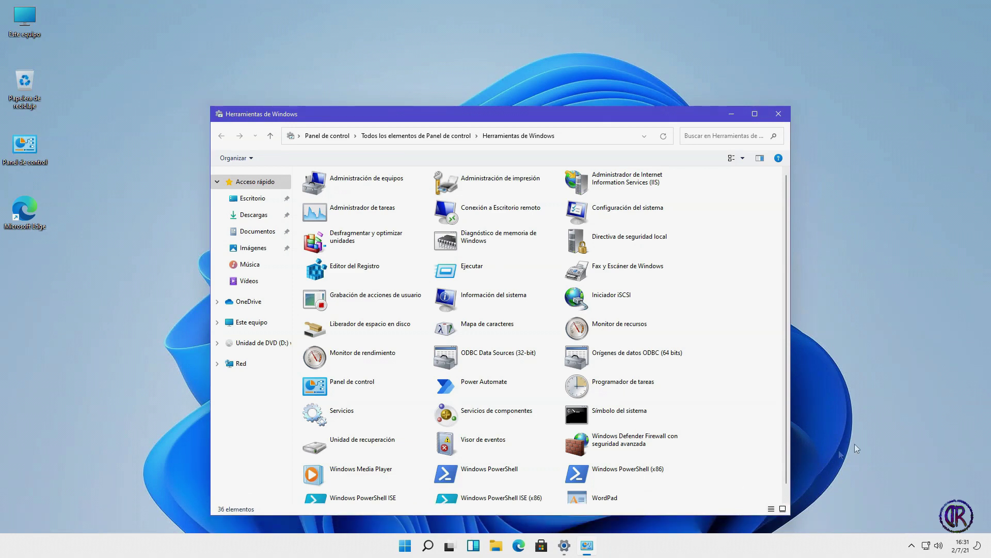
pyautogui.scroll(-1, 756, 382)
pyautogui.click(778, 114)
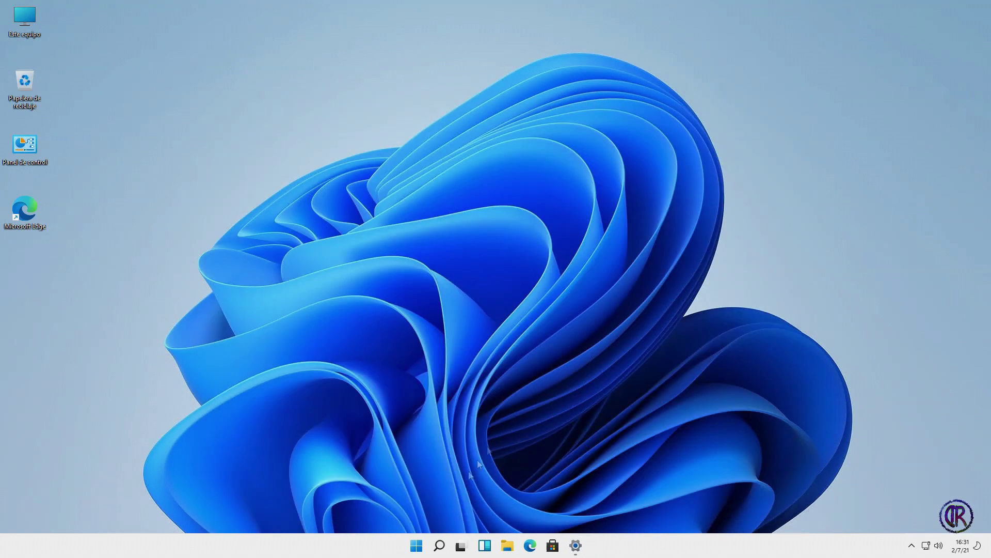
# Reopen the list of all applications and examine the remaining entries from Notas rápidas to Xbox Game Bar.
pyautogui.click(416, 546)
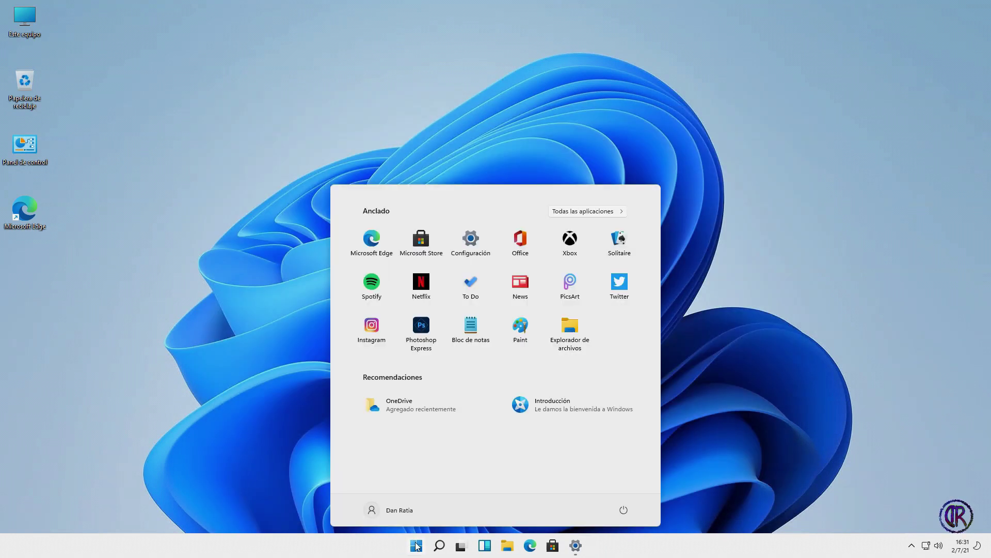
pyautogui.click(604, 214)
pyautogui.scroll(-3, 532, 343)
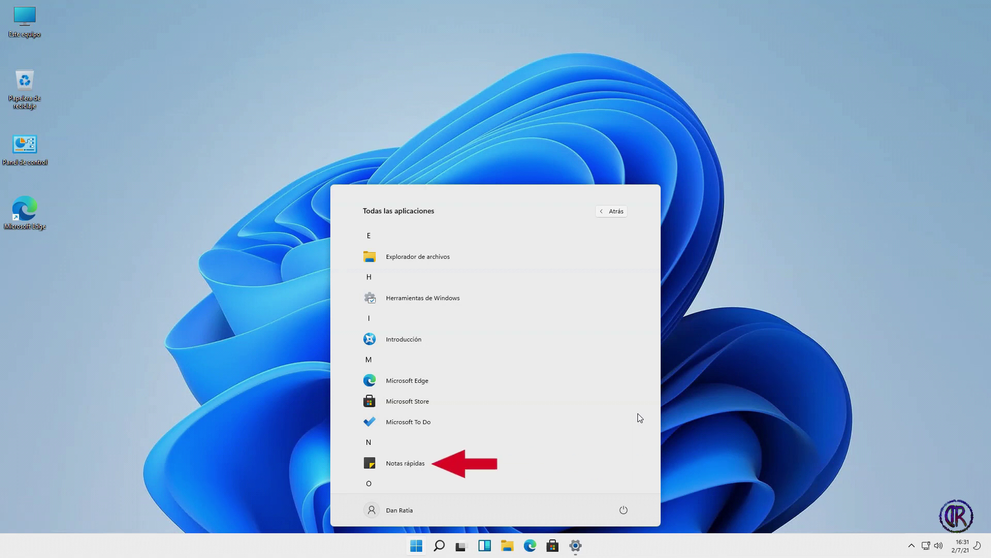
pyautogui.scroll(-3, 640, 417)
pyautogui.scroll(-2, 639, 418)
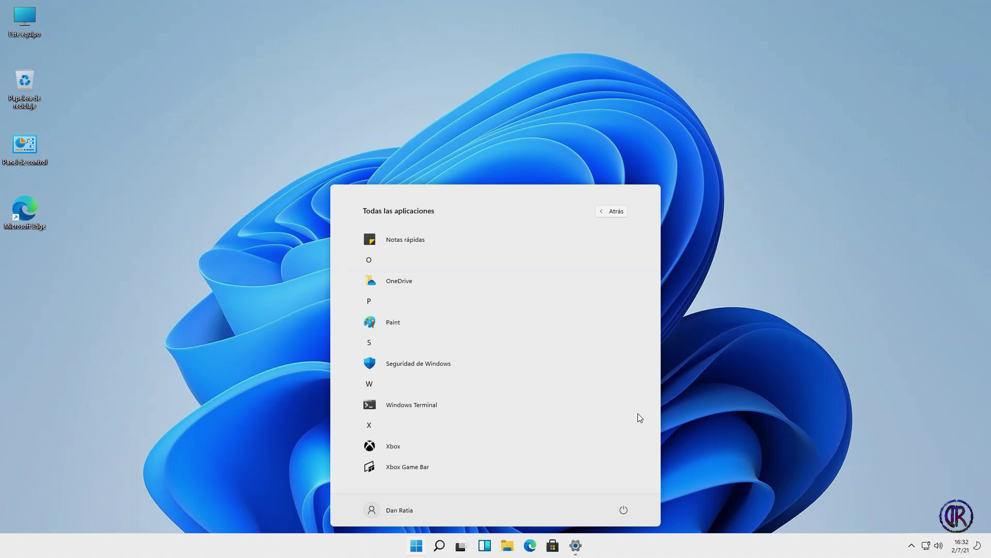
# Check the Windows Update page in Configuración and close the window.
pyautogui.click(575, 548)
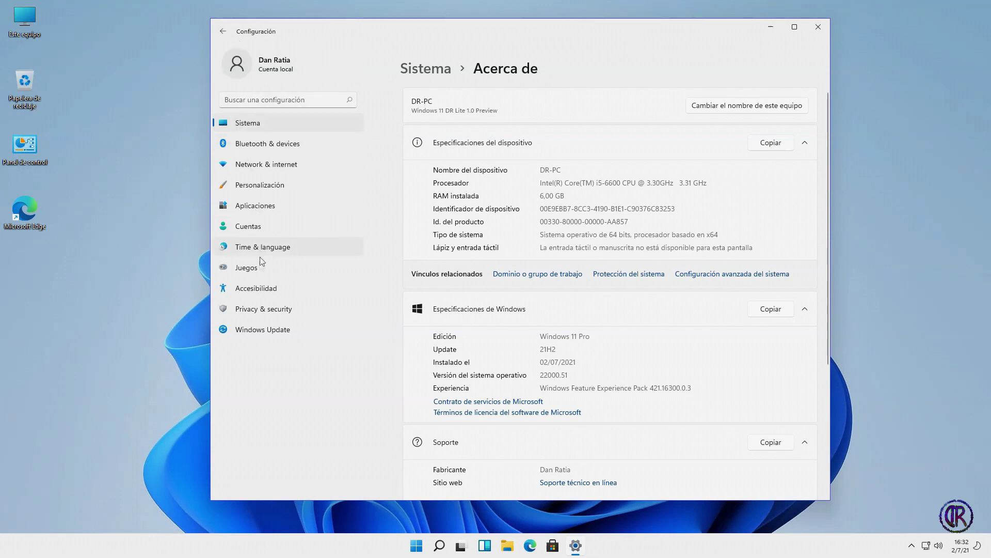
pyautogui.click(260, 329)
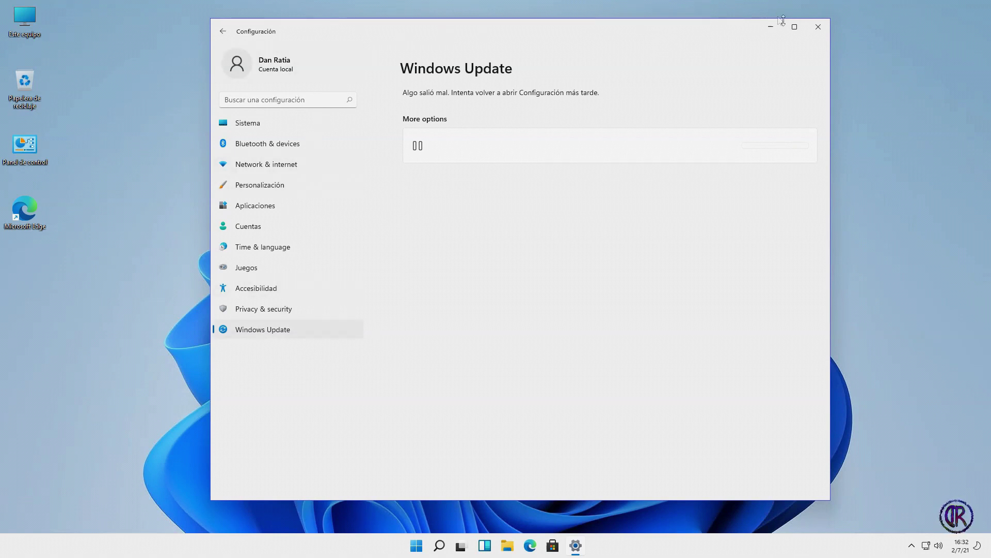
pyautogui.click(825, 27)
# Search for "ser", open Servicios, and widen its window and Nombre column so the service names are readable.
pyautogui.click(450, 546)
pyautogui.write('ser')
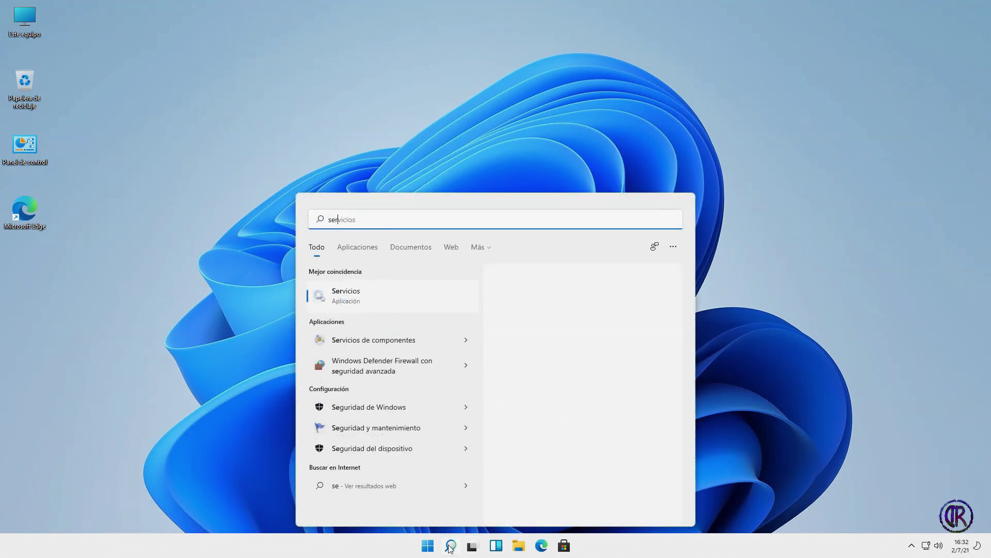
pyautogui.click(382, 298)
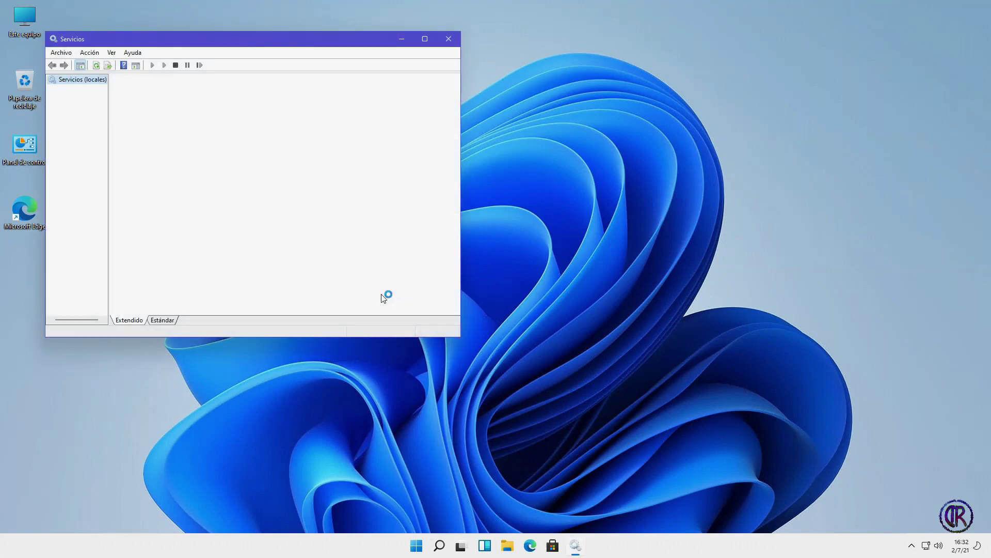
pyautogui.moveTo(463, 156); pyautogui.dragTo(708, 156)
pyautogui.doubleClick(314, 94)
pyautogui.moveTo(412, 39); pyautogui.dragTo(522, 75)
# Set the startup type of Servicio Orquestador de actualizaciones to Manual and apply the change.
pyautogui.scroll(-20, 471, 263)
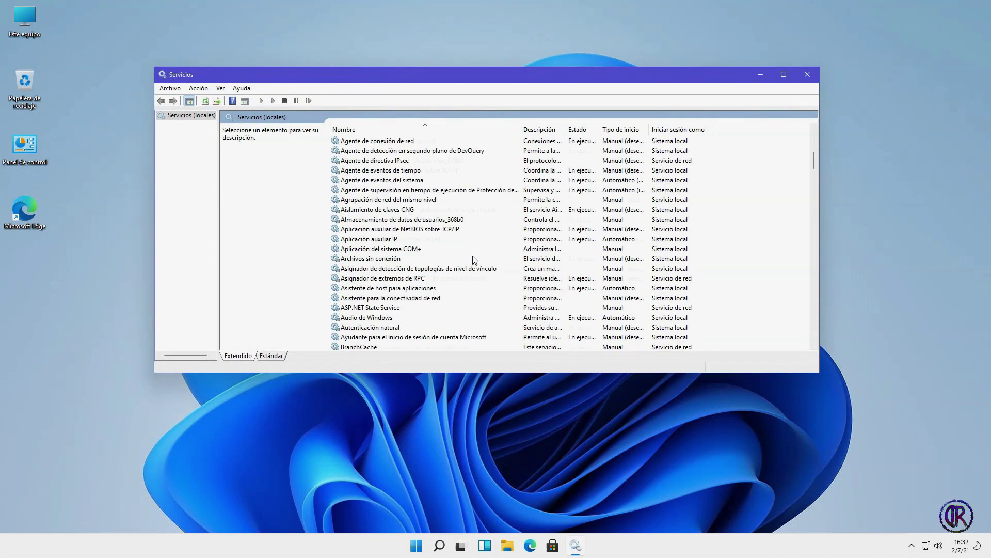
pyautogui.scroll(-20, 470, 266)
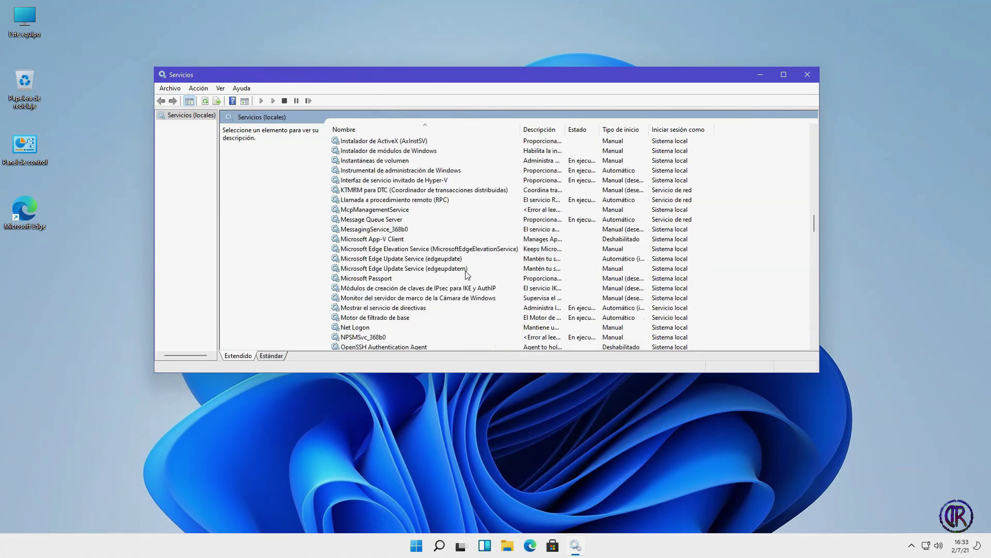
pyautogui.scroll(-20, 466, 274)
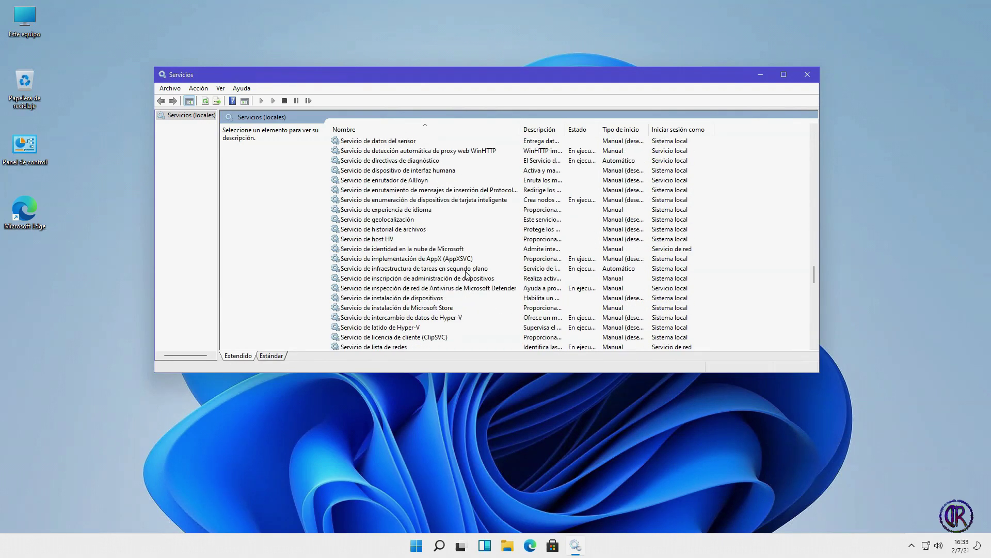
pyautogui.scroll(-15, 467, 276)
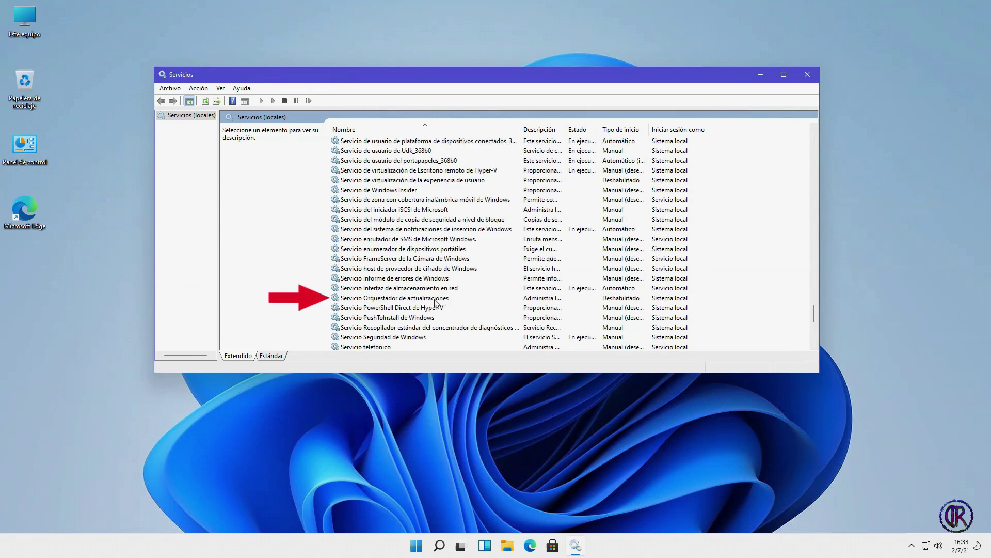
pyautogui.click(436, 298)
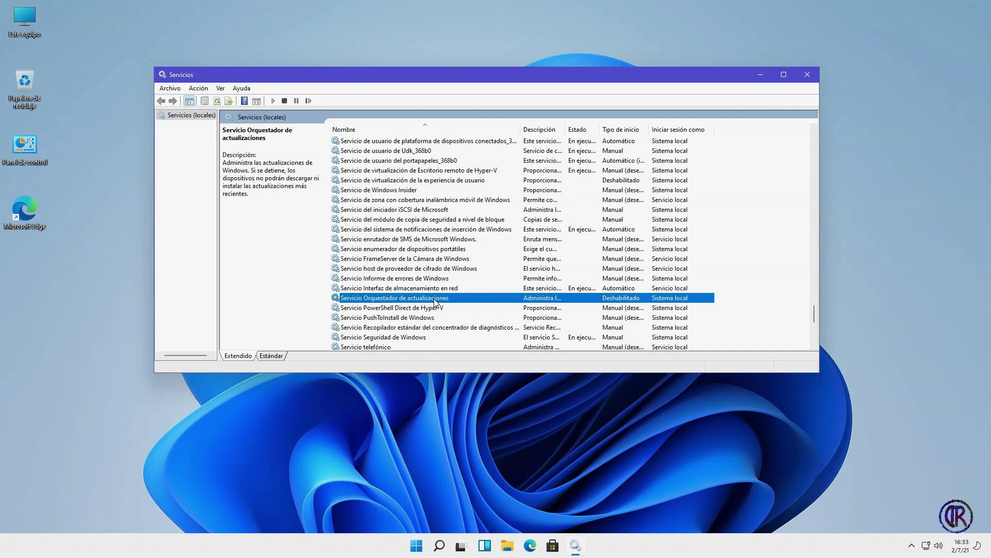
pyautogui.doubleClick(435, 298)
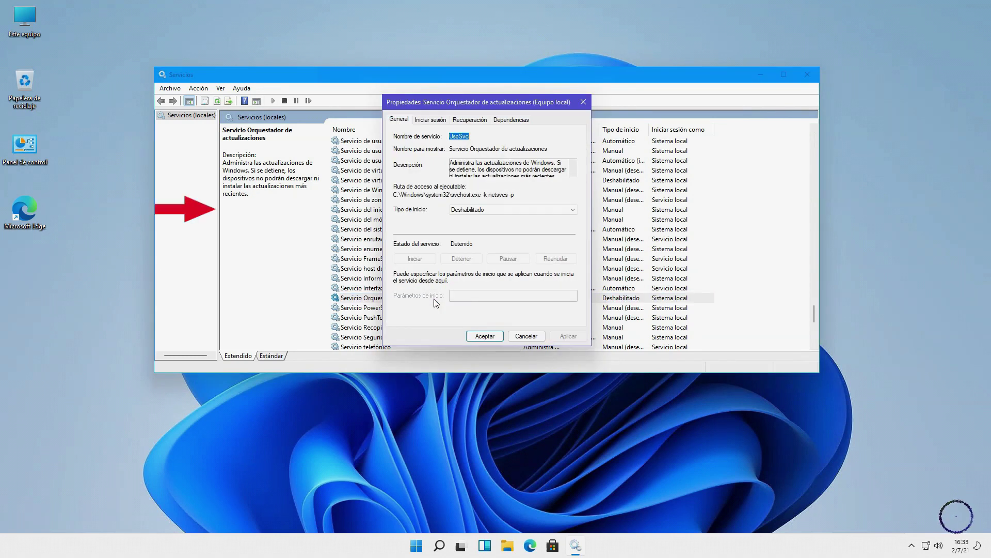
pyautogui.click(542, 211)
pyautogui.click(520, 228)
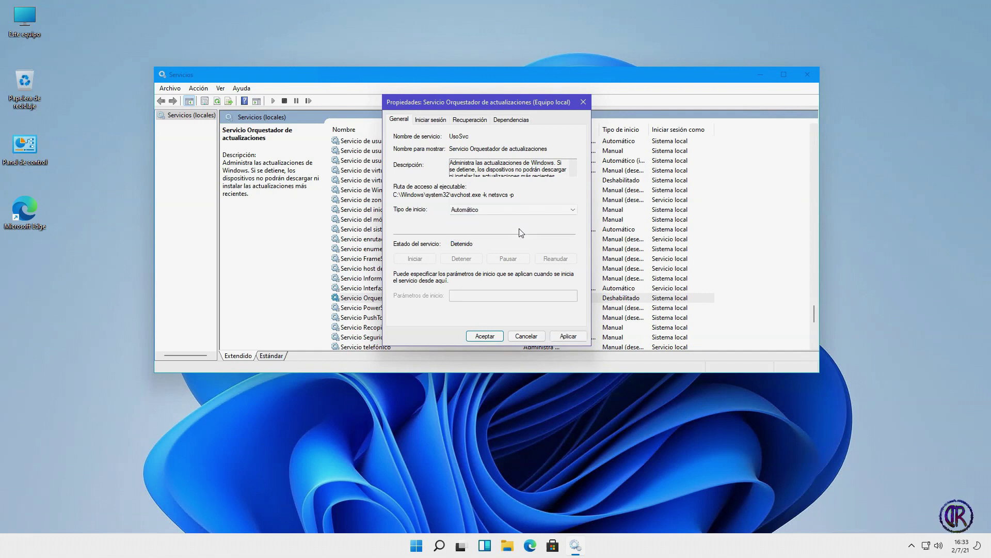
pyautogui.click(564, 212)
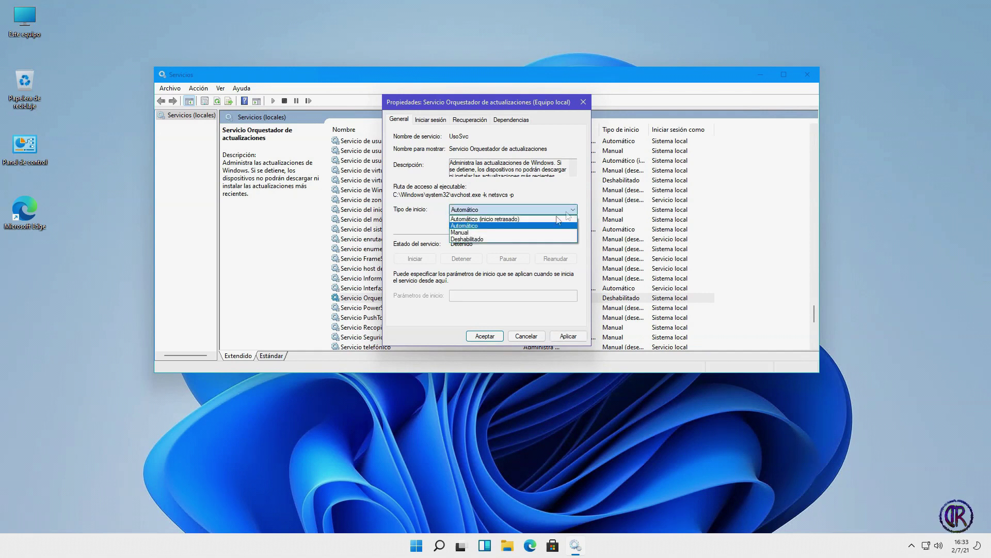
pyautogui.click(529, 236)
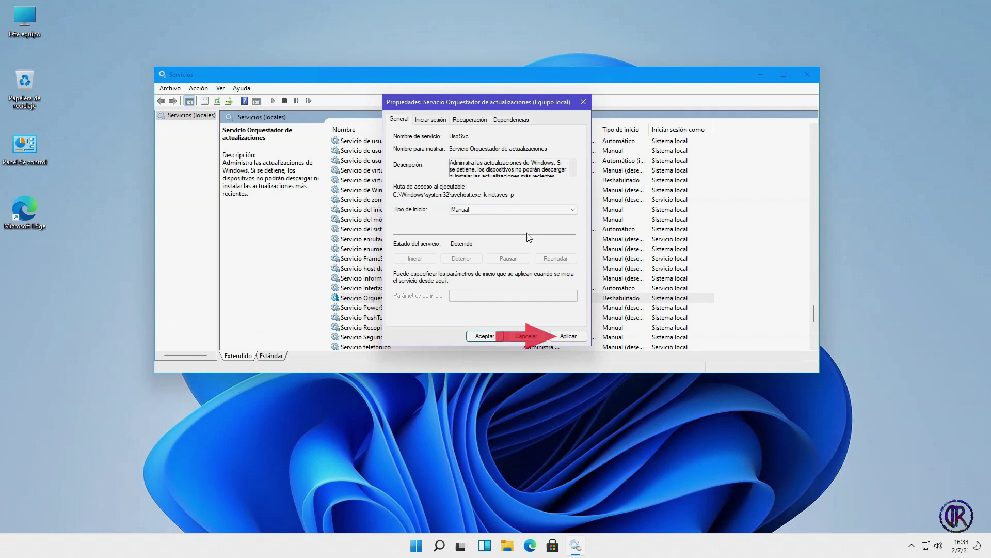
pyautogui.click(568, 336)
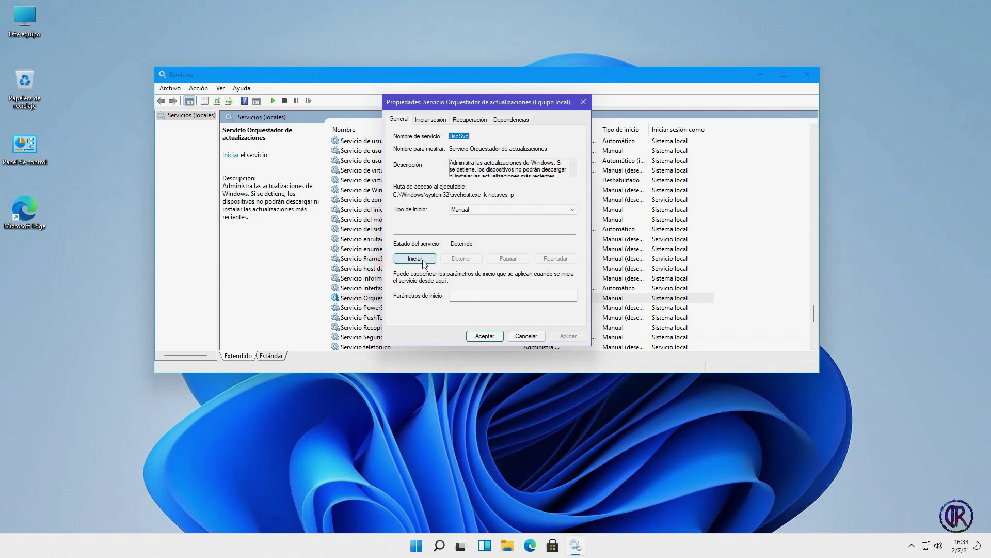
# Start Servicio Orquestador de actualizaciones, accept its properties and close the Servicios window.
pyautogui.click(415, 259)
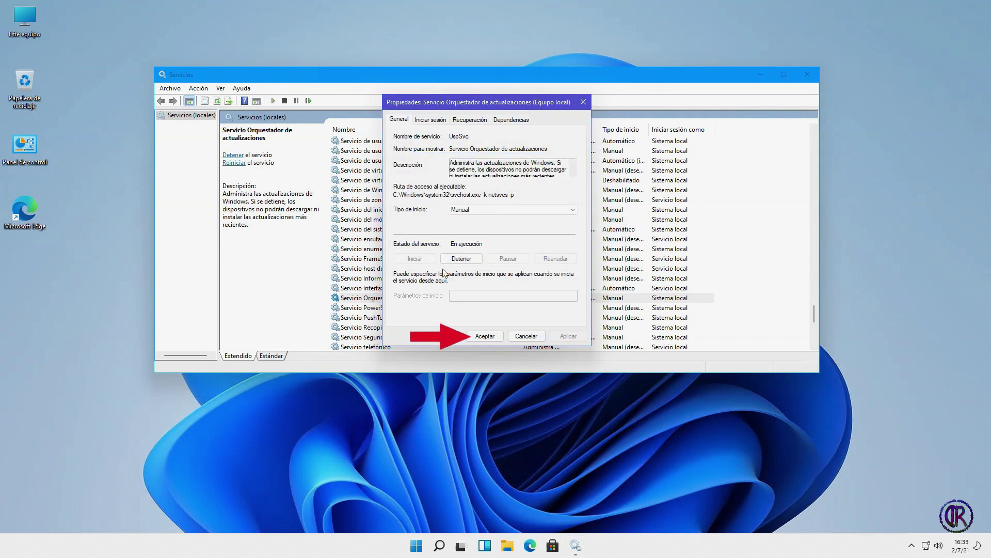
pyautogui.click(492, 337)
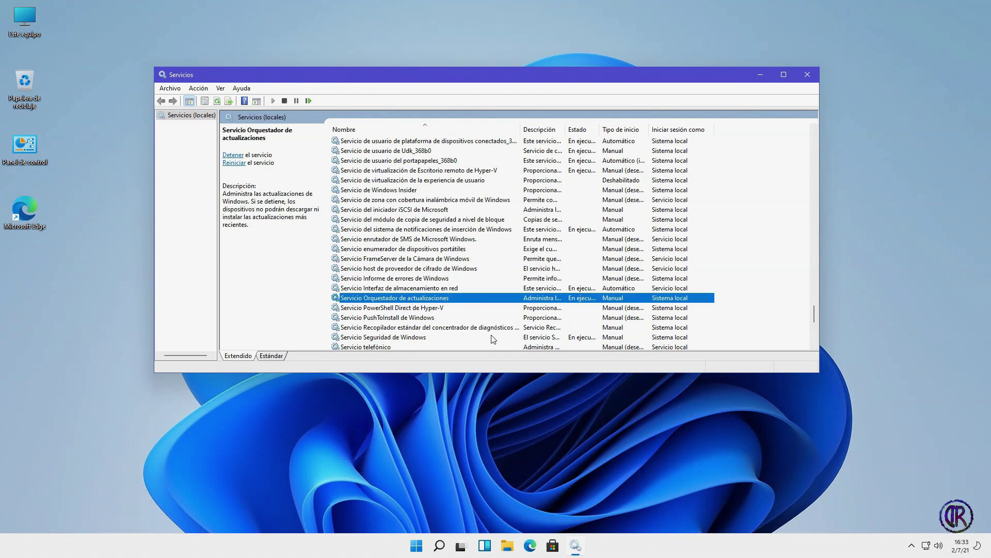
pyautogui.click(808, 74)
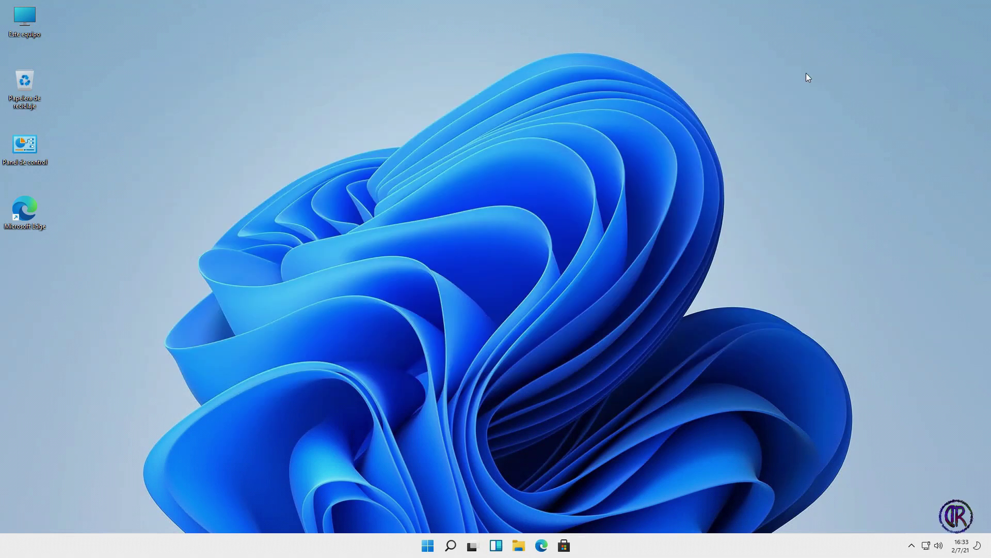
# Open Configuración, look for available updates on the Windows Update page and close the window.
pyautogui.click(429, 546)
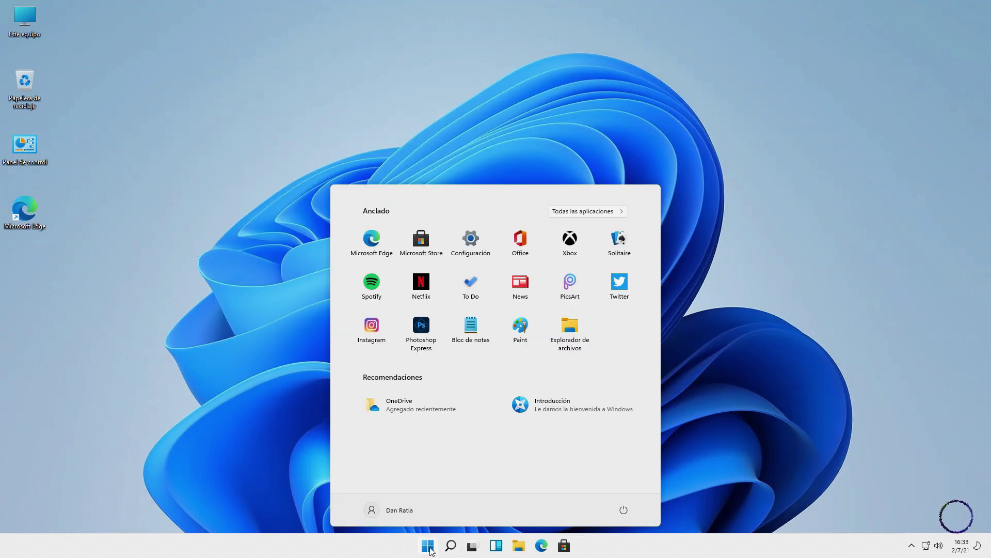
pyautogui.click(469, 239)
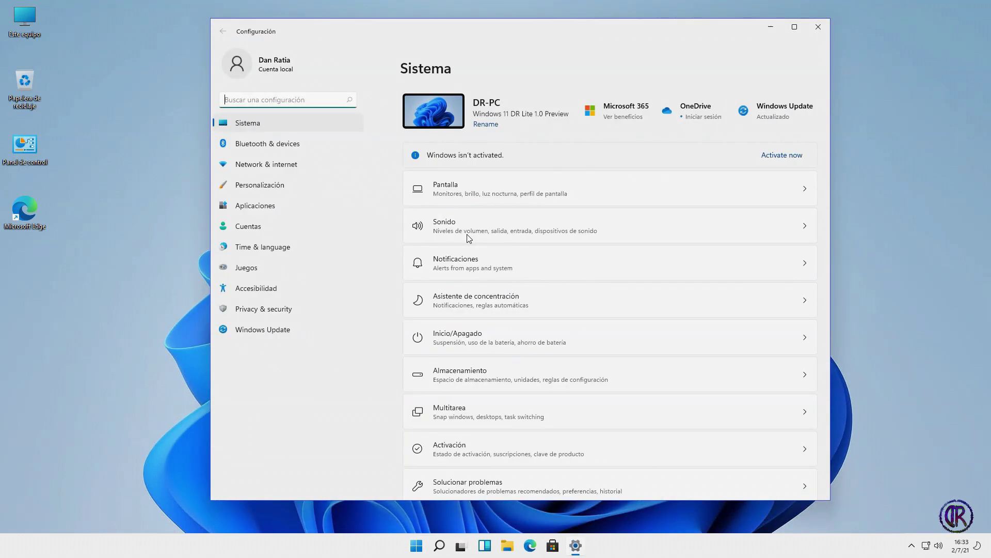
pyautogui.click(282, 334)
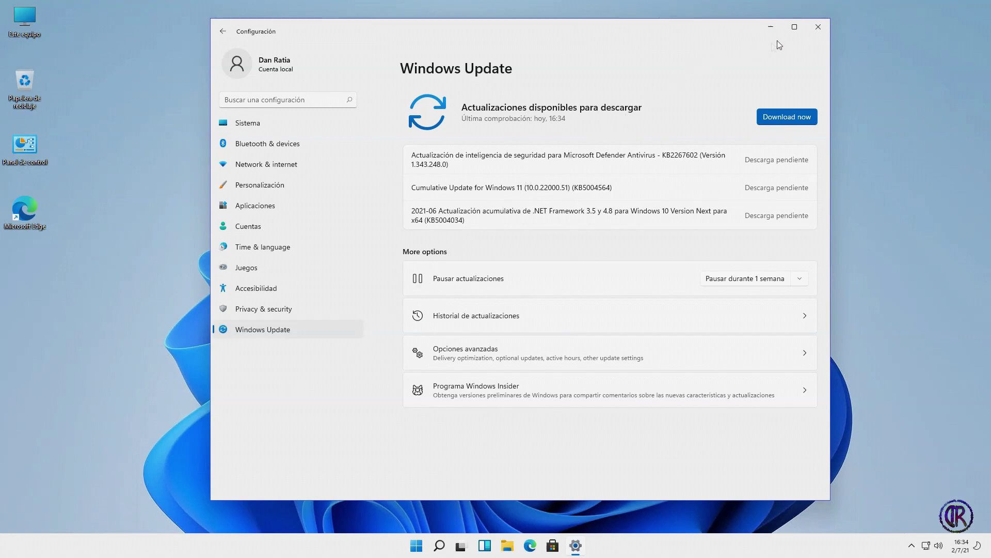
pyautogui.click(818, 26)
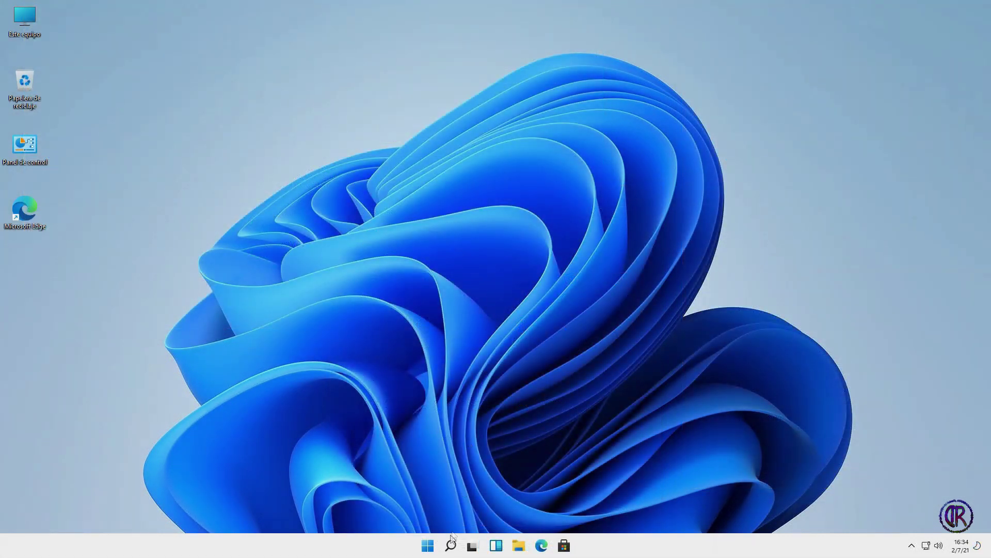
# Open Configuración, check the Windows activation state on the Activación page under Sistema and close the window.
pyautogui.click(428, 545)
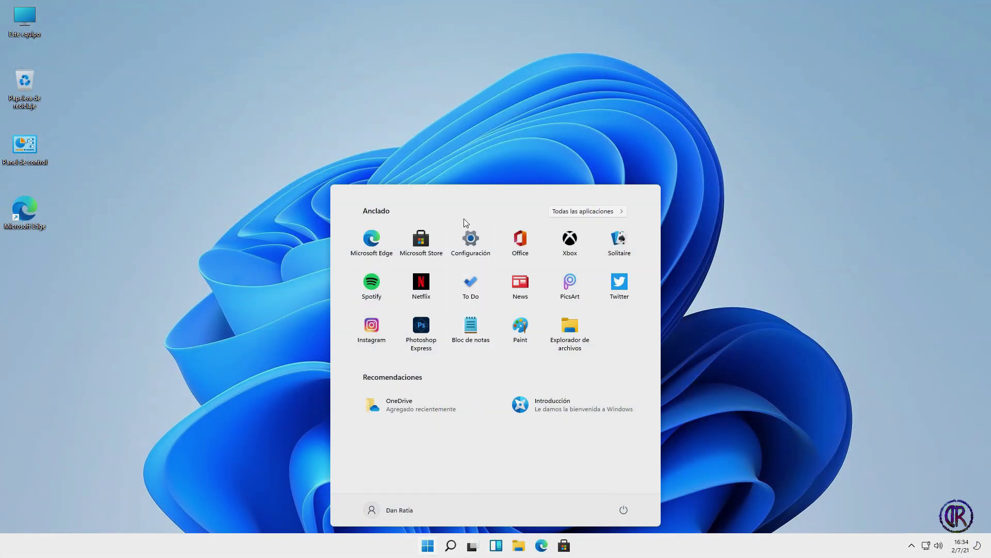
pyautogui.click(467, 244)
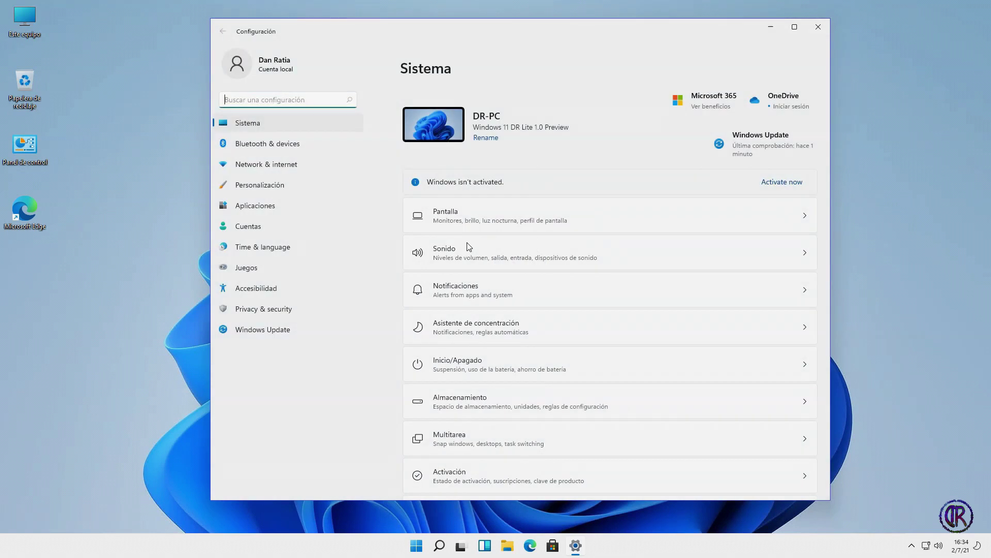
pyautogui.scroll(-5, 553, 358)
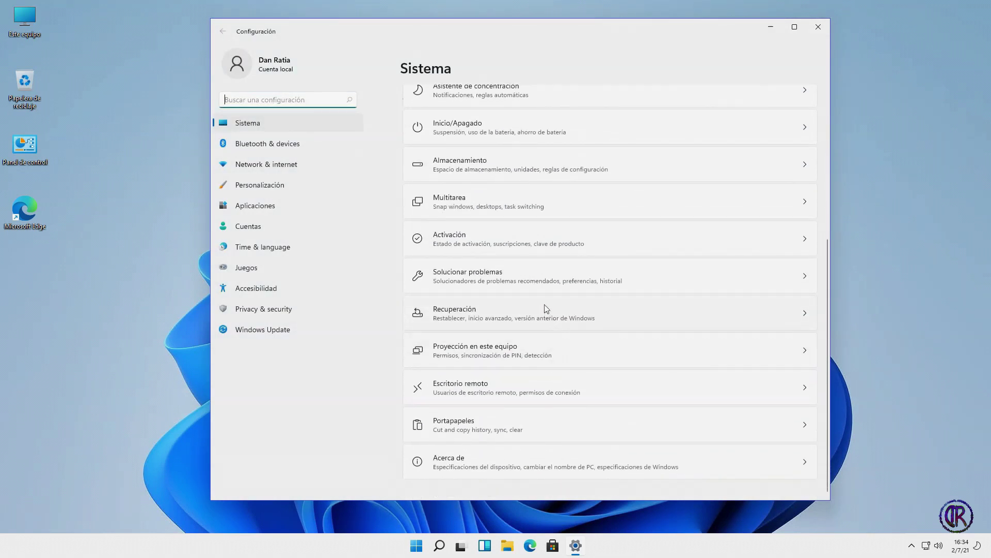
pyautogui.click(525, 238)
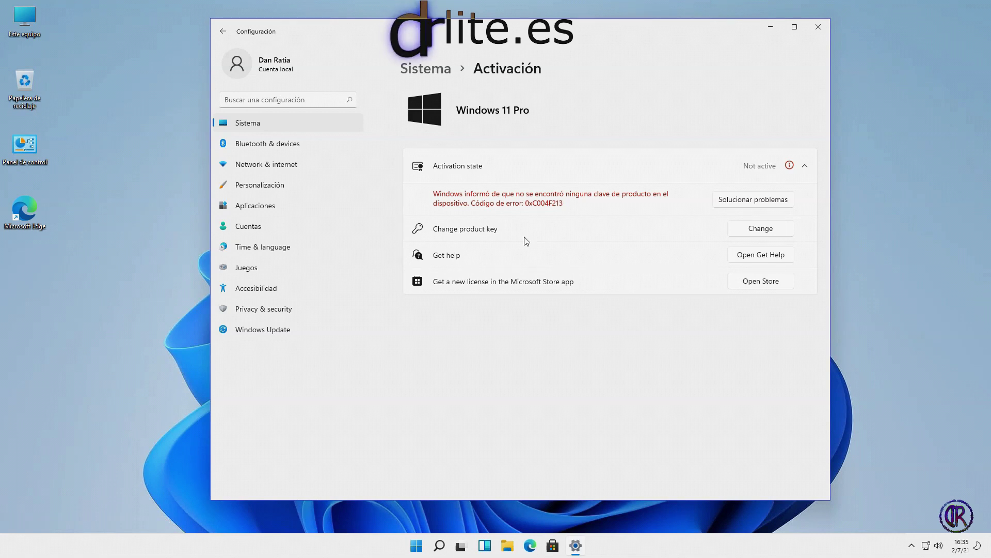
pyautogui.click(818, 26)
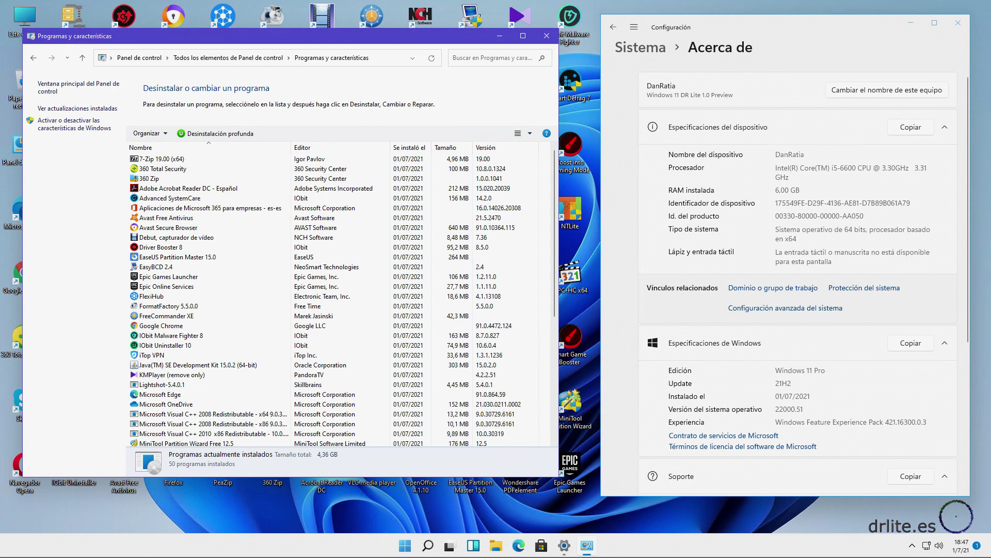
# Look through the list of installed programs in Programas y características.
pyautogui.scroll(-7, 333, 300)
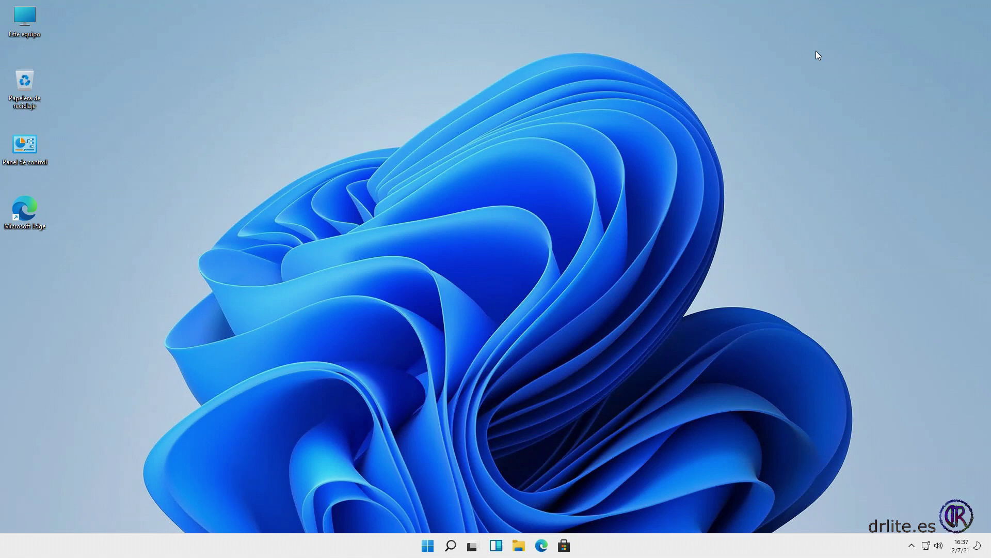
# Open Este equipo in the file explorer and view the Cuentas, Juegos and Network & internet pages in Configuración.
pyautogui.click(518, 547)
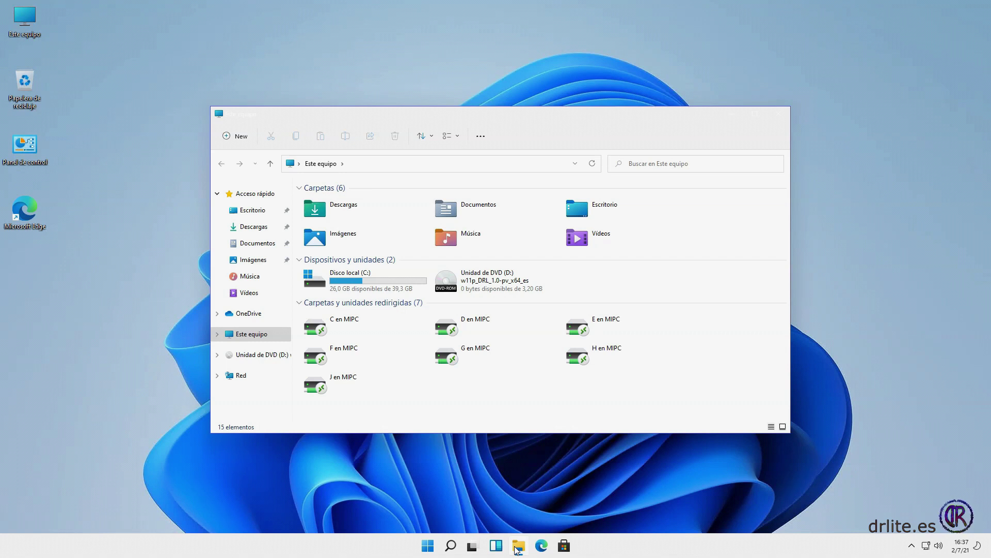
pyautogui.click(427, 546)
pyautogui.click(471, 243)
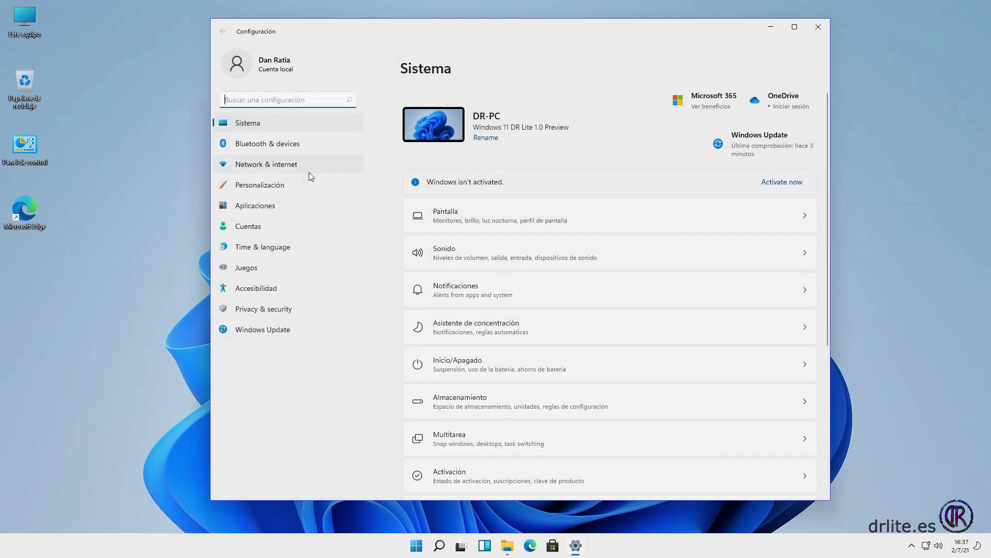
pyautogui.click(252, 227)
pyautogui.click(255, 269)
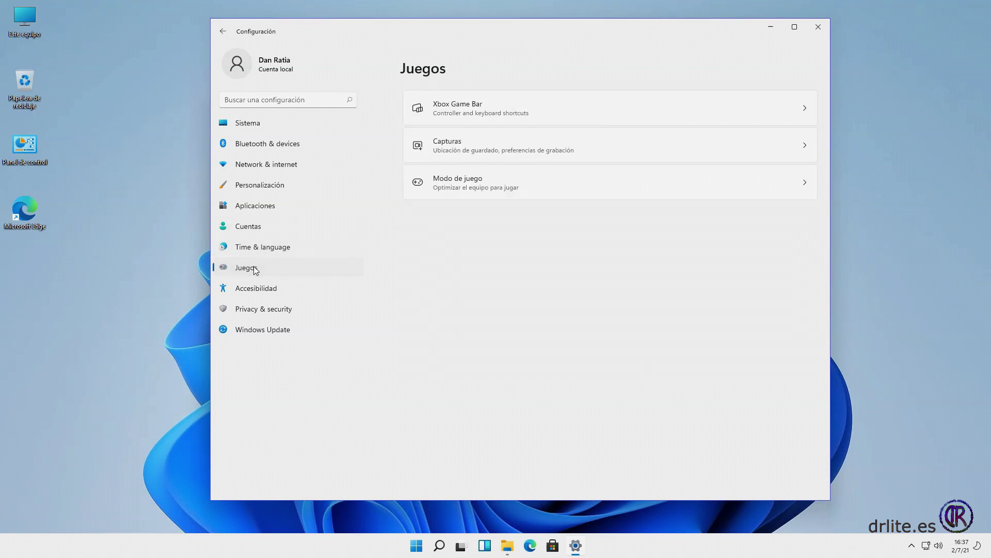
pyautogui.click(272, 171)
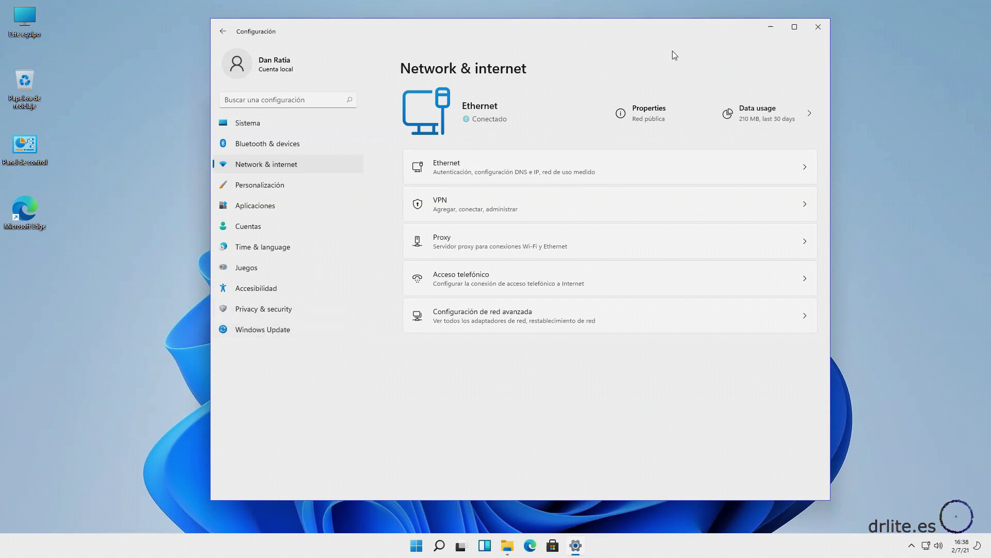
# Minimize the Configuración and Este equipo windows to show the desktop.
pyautogui.click(771, 26)
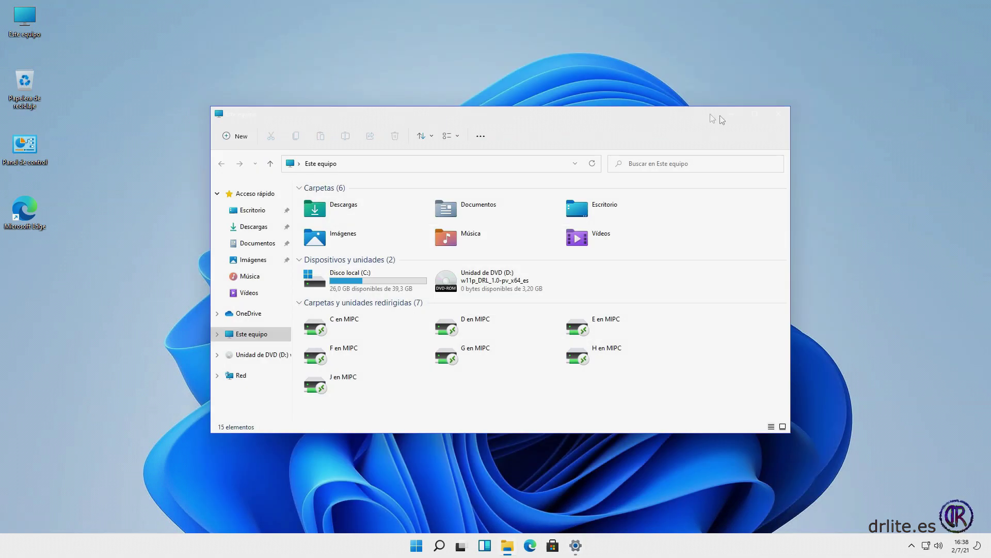
pyautogui.click(730, 115)
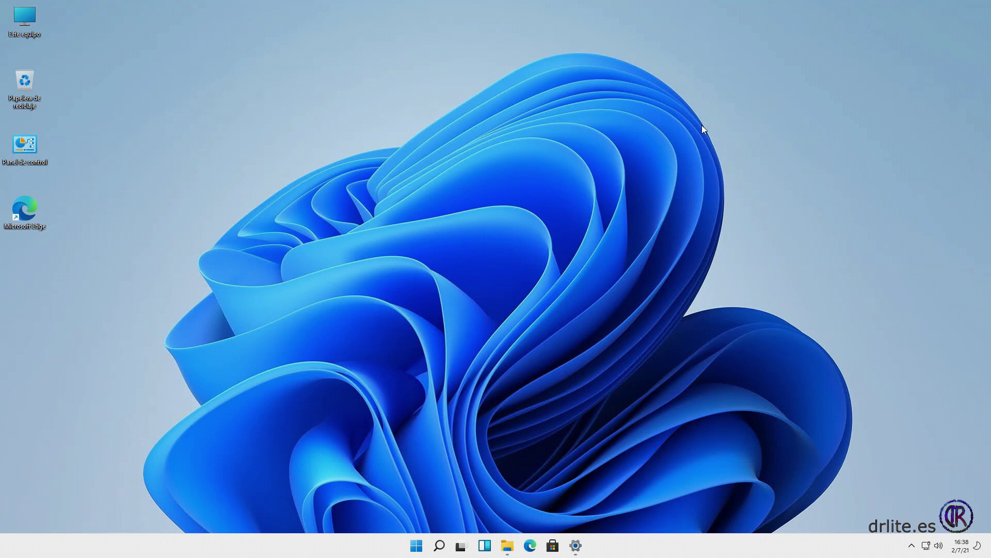